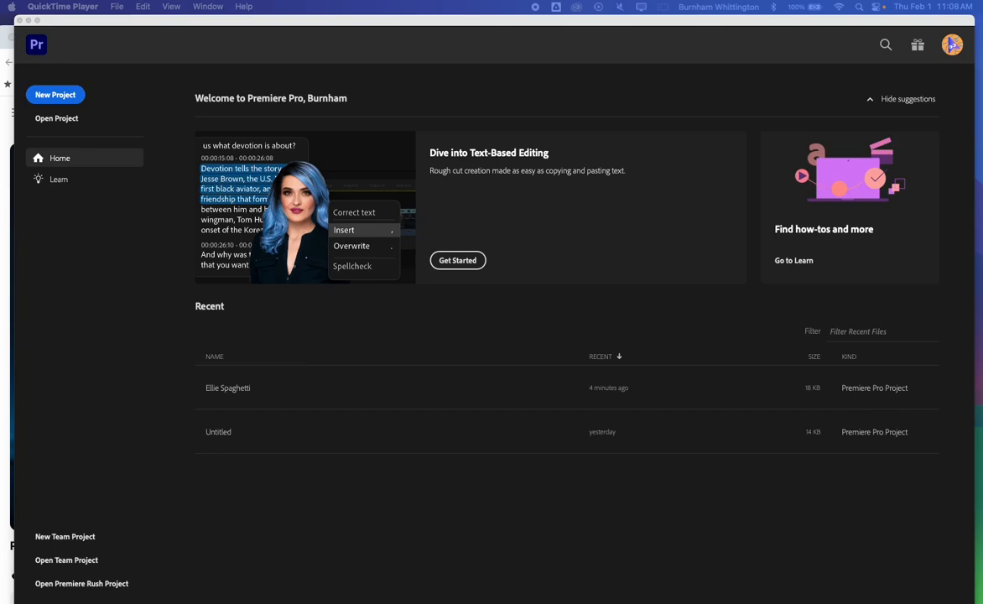
Switch to Finder and expand the First Movie Demo folder under Instruction > Demos in Downloads to review its subfolders.
key(super+Tab)
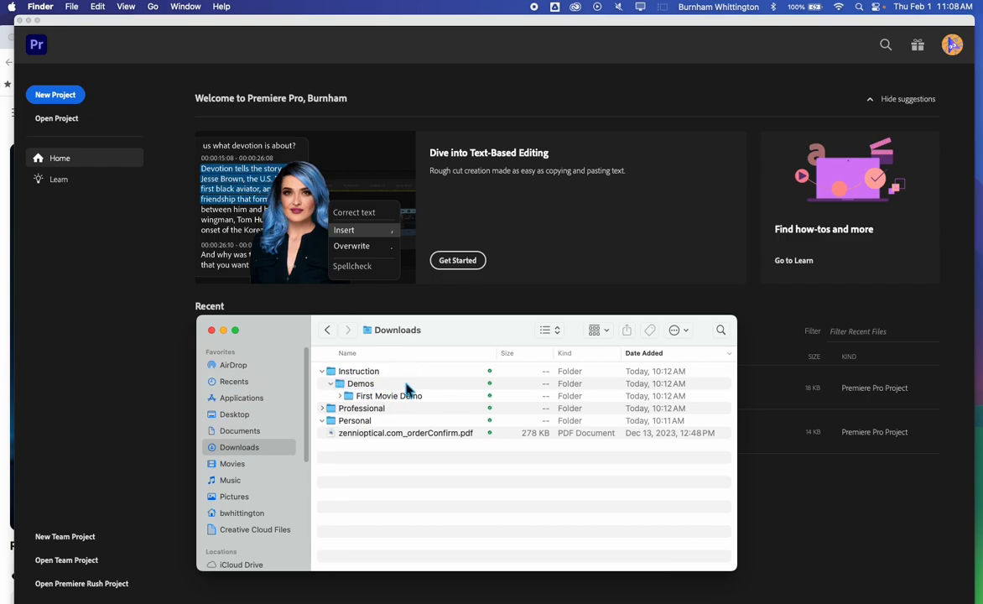
click(346, 398)
click(340, 396)
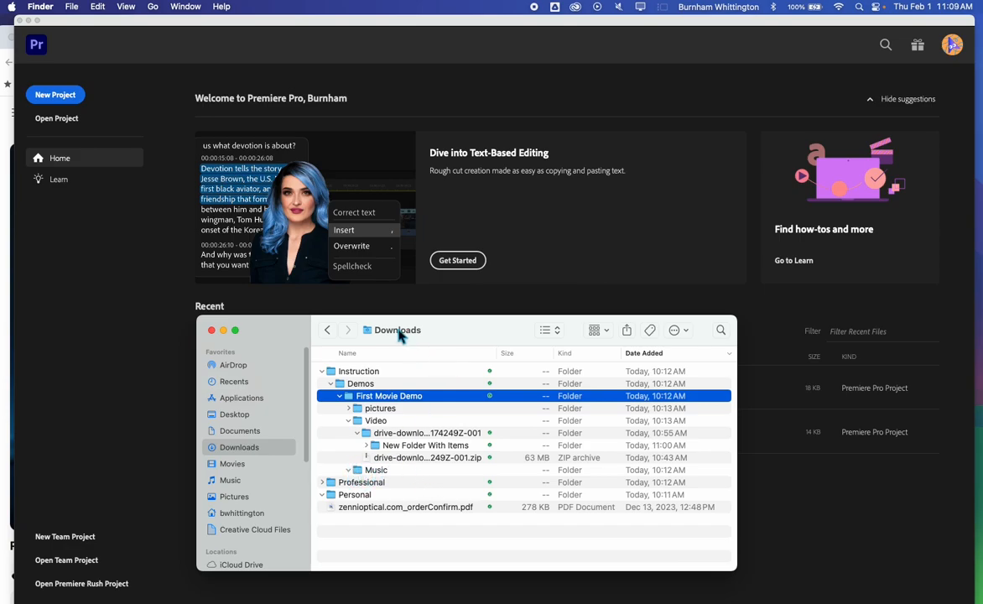
click(549, 94)
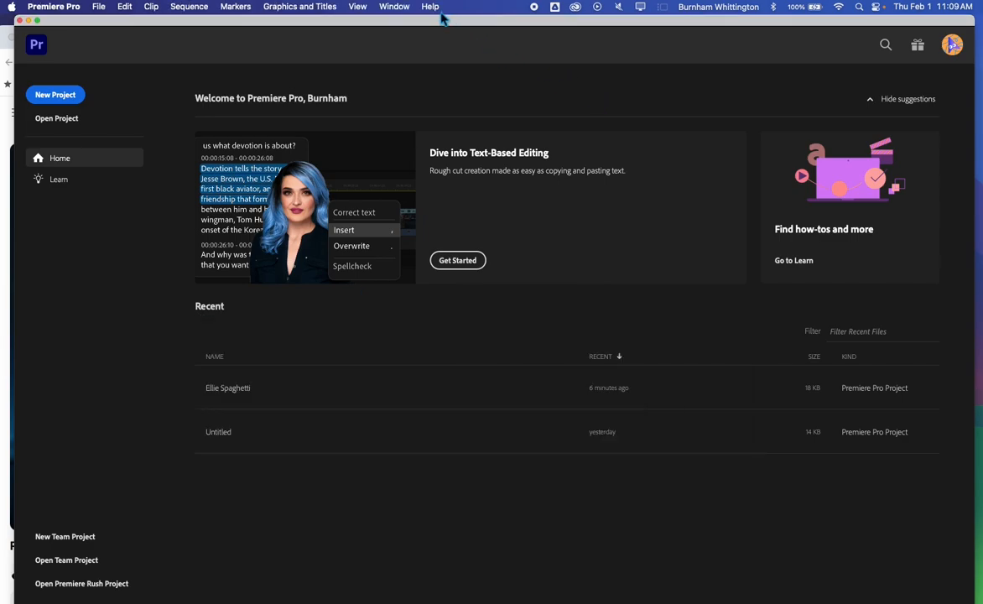
Switch to Chrome and open the Audio library of the channel in YouTube Studio.
key(super+Tab)
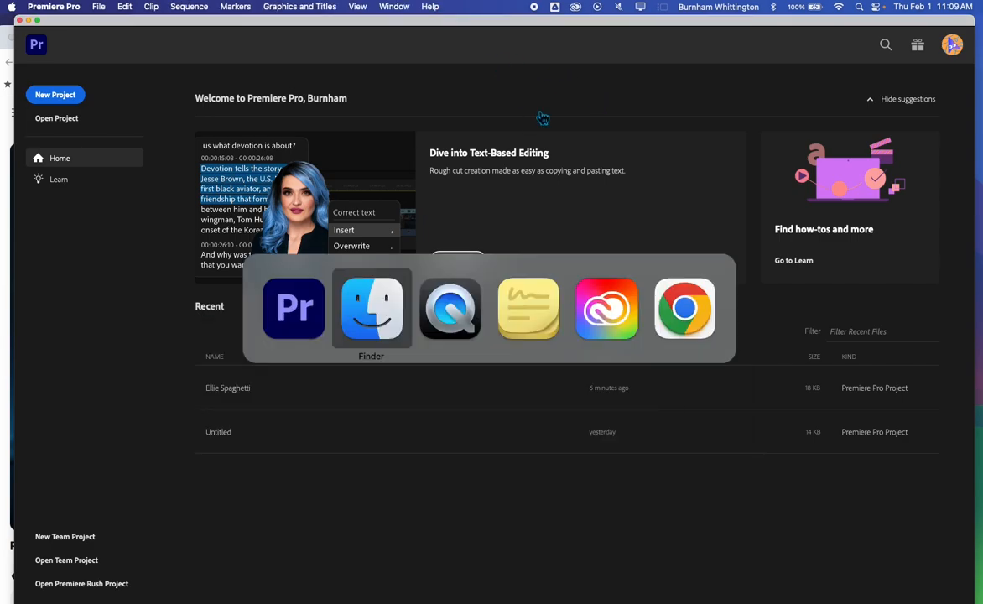
key(super+Tab)
key(super+Tab)
key(super+Tab)
key(super+Tab)
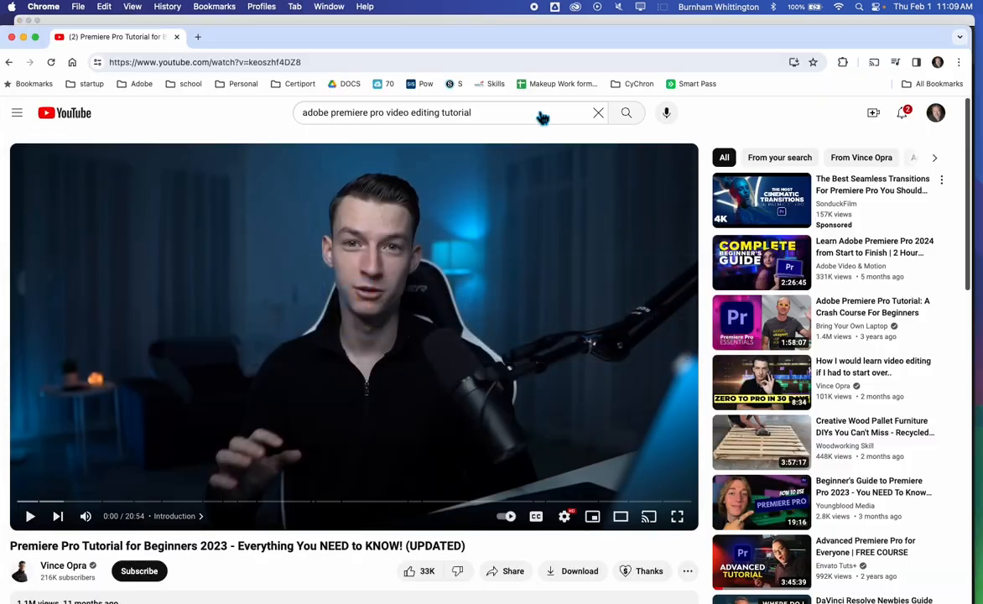
click(936, 123)
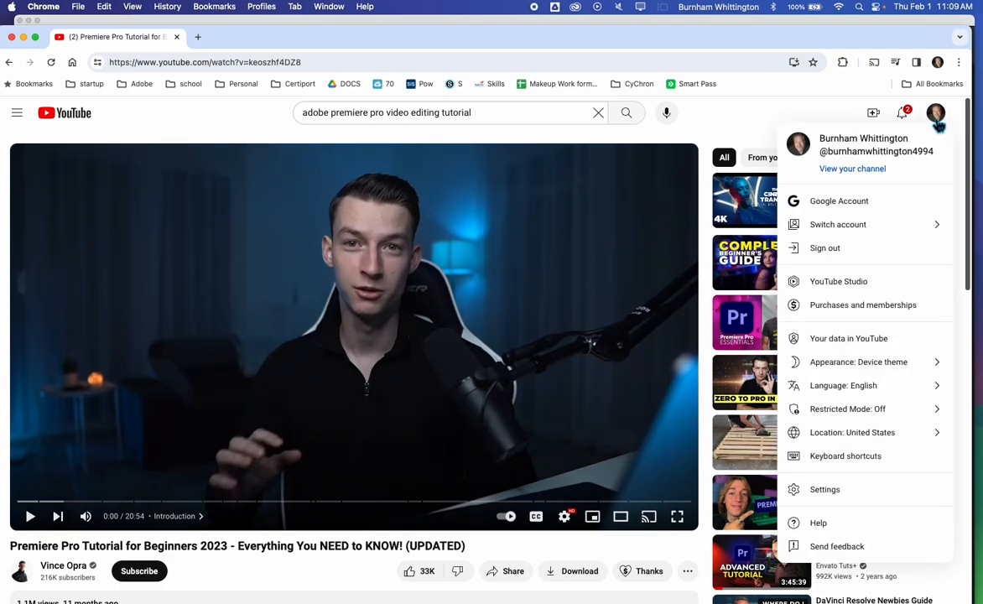
click(827, 288)
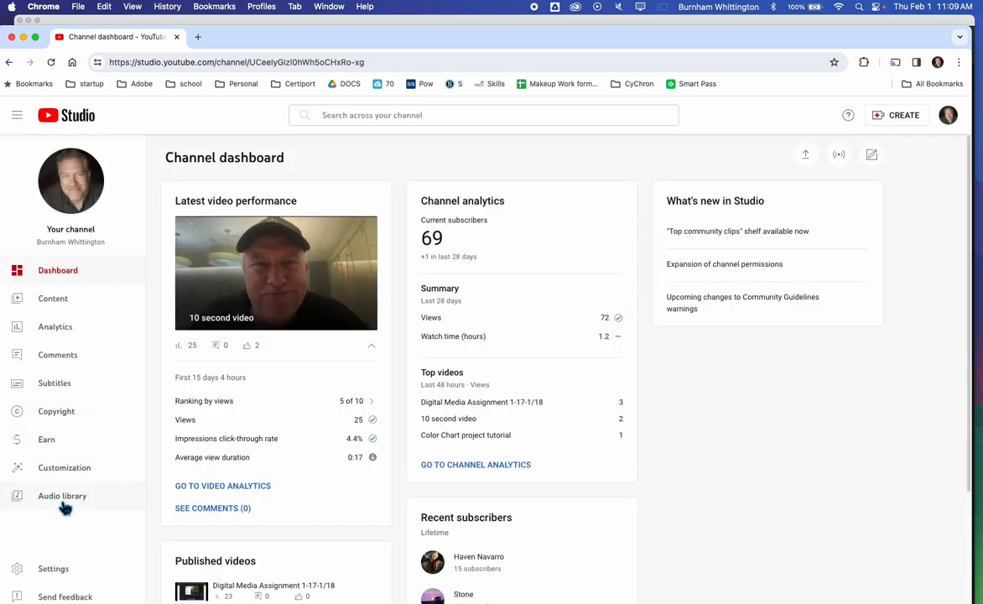
click(65, 502)
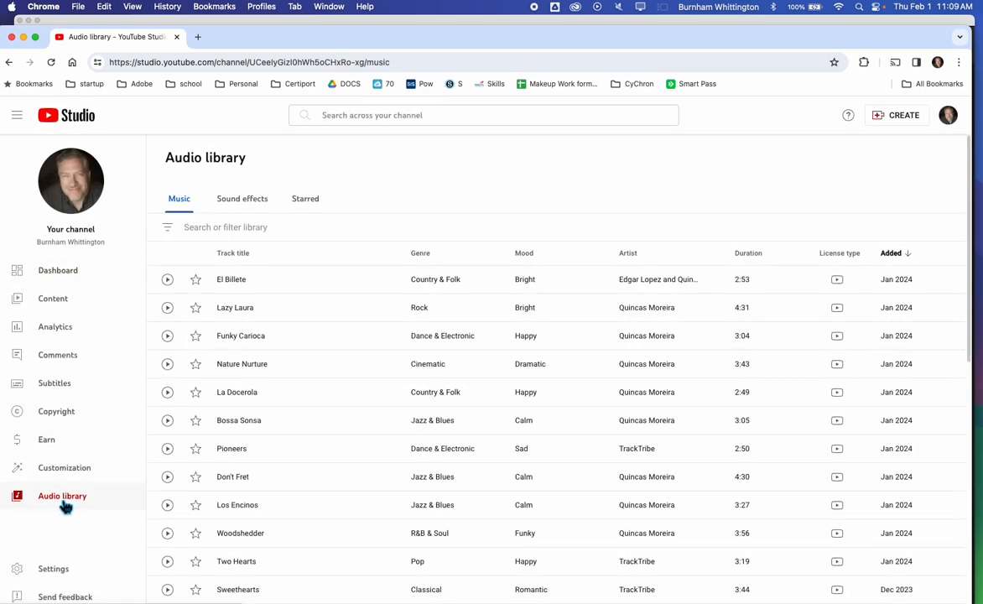
Filter the music in the audio library by the search term "play".
click(245, 229)
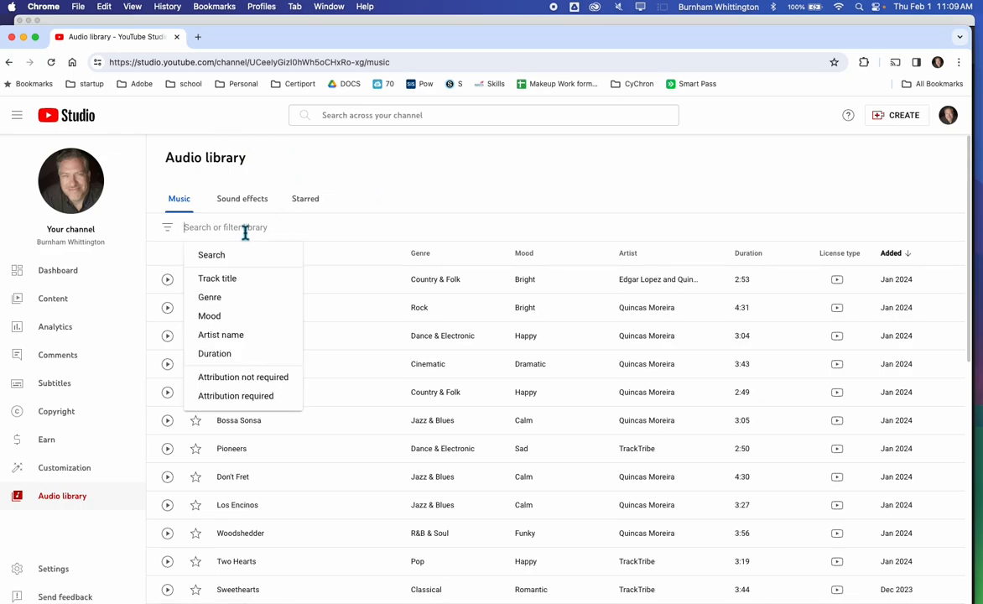
text(play)
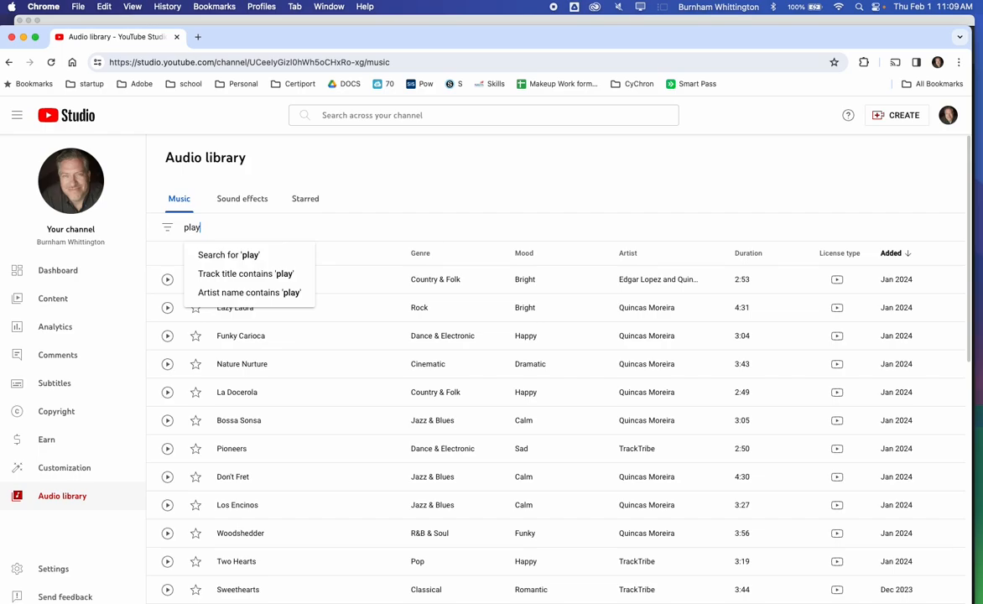
key(Return)
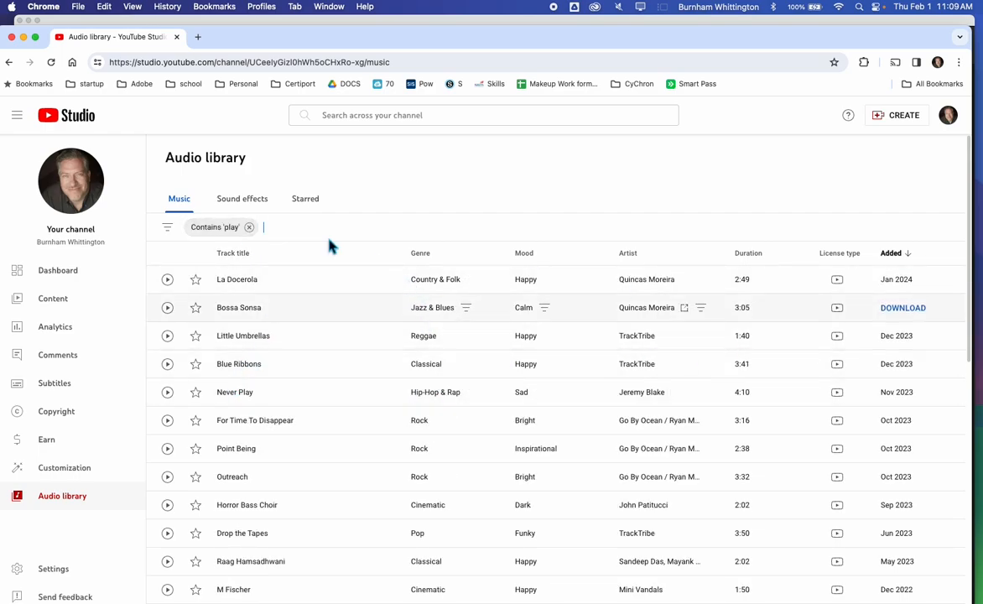
Preview the tracks La Docerola and Little Umbrellas, stopping each after a few seconds.
click(168, 280)
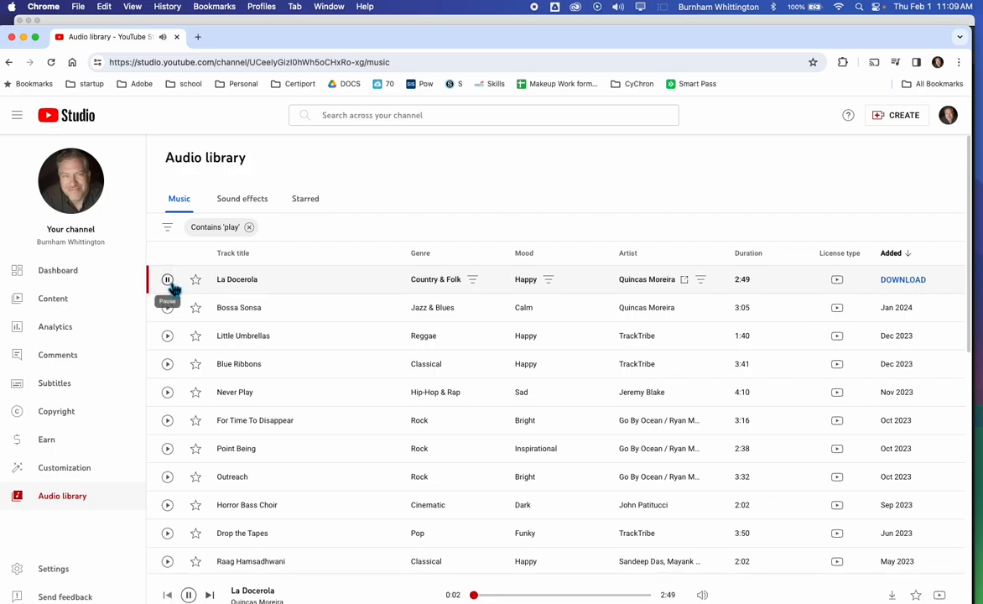
click(170, 282)
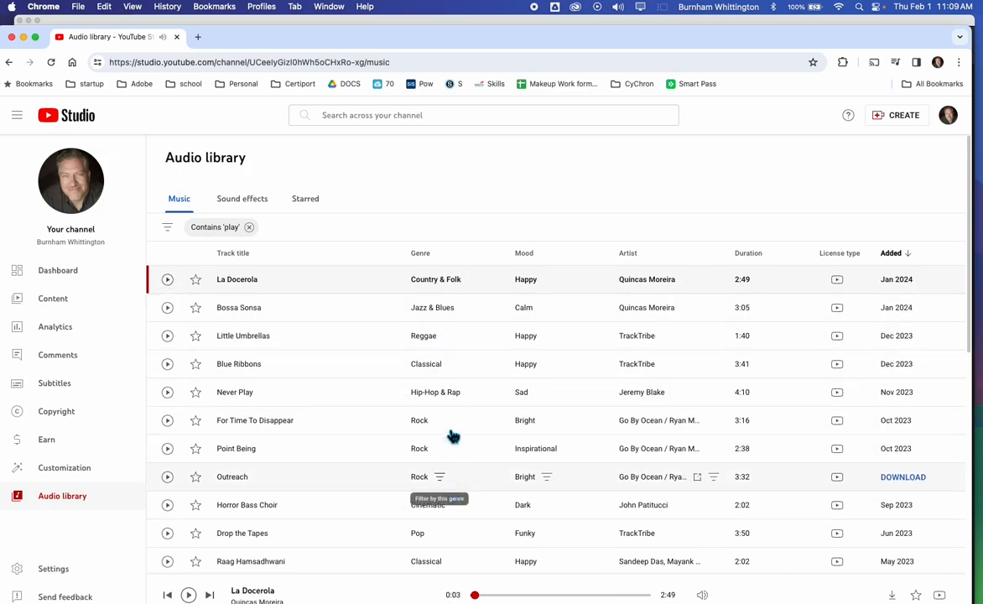
click(167, 335)
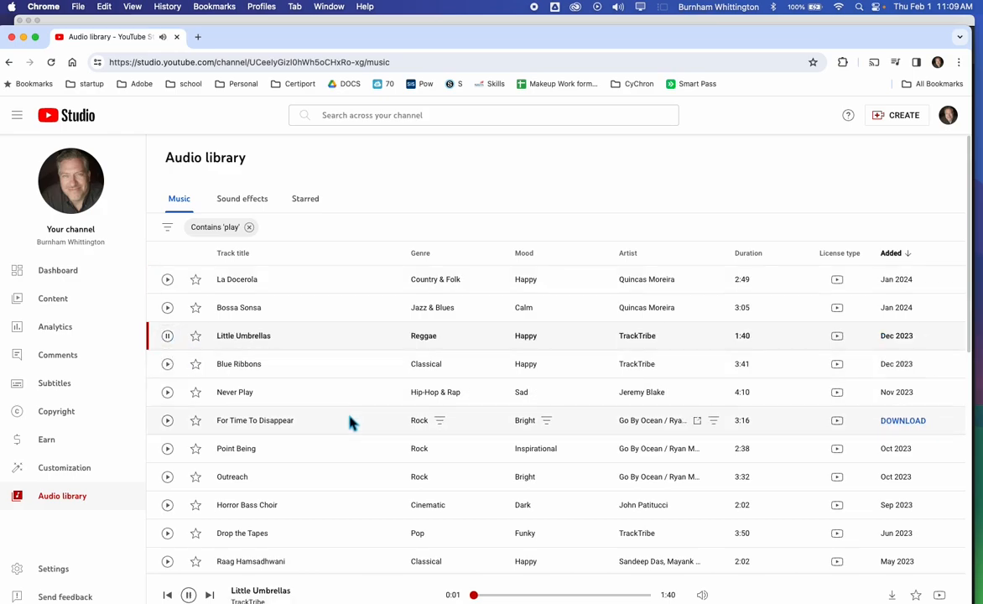
scroll(351, 424, down, 2)
key(space)
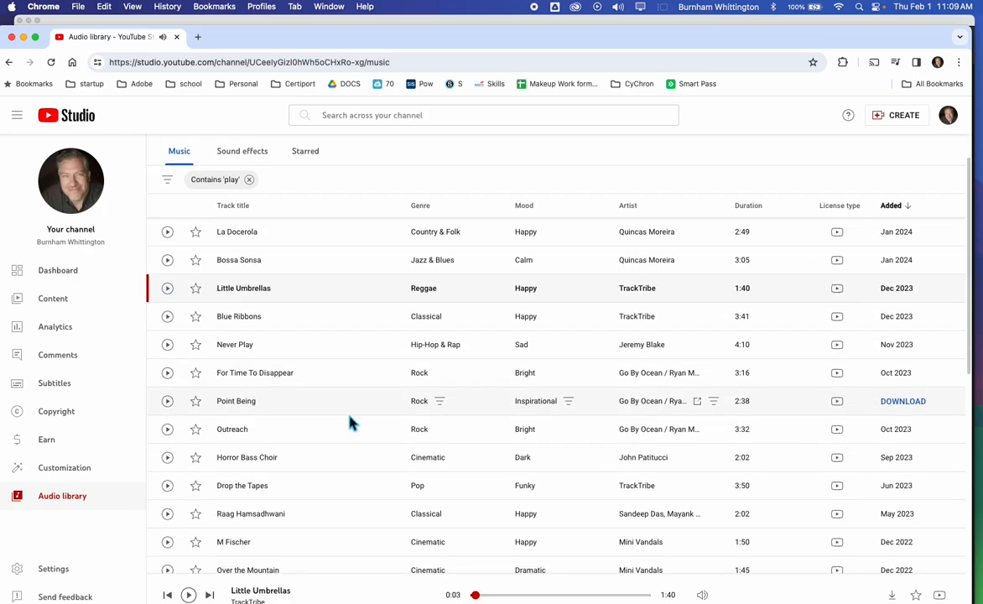
Download the Little Umbrellas track into Downloads > Instruction > Demos > First Movie Demo > Music.
click(908, 290)
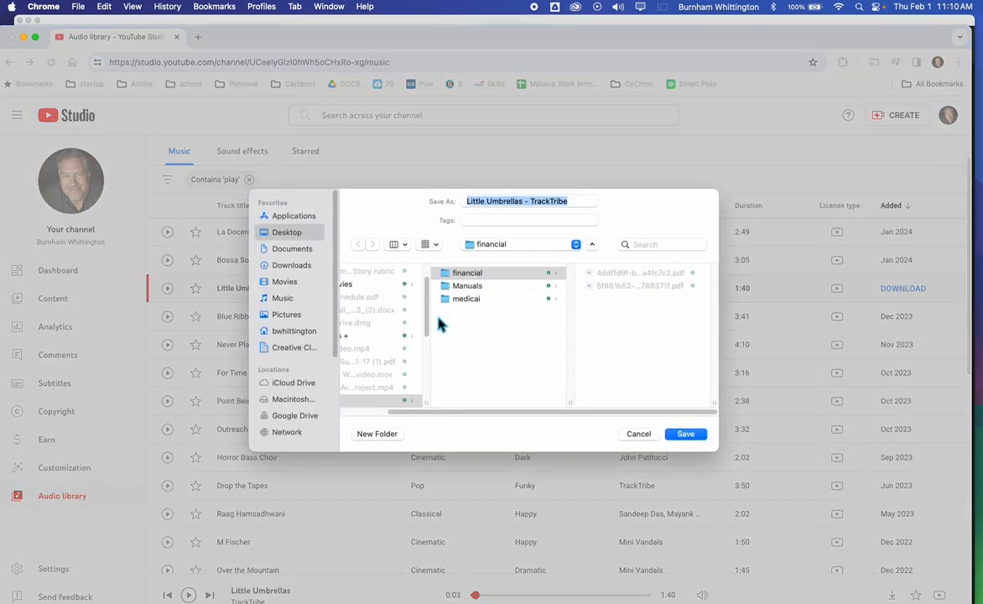
click(289, 265)
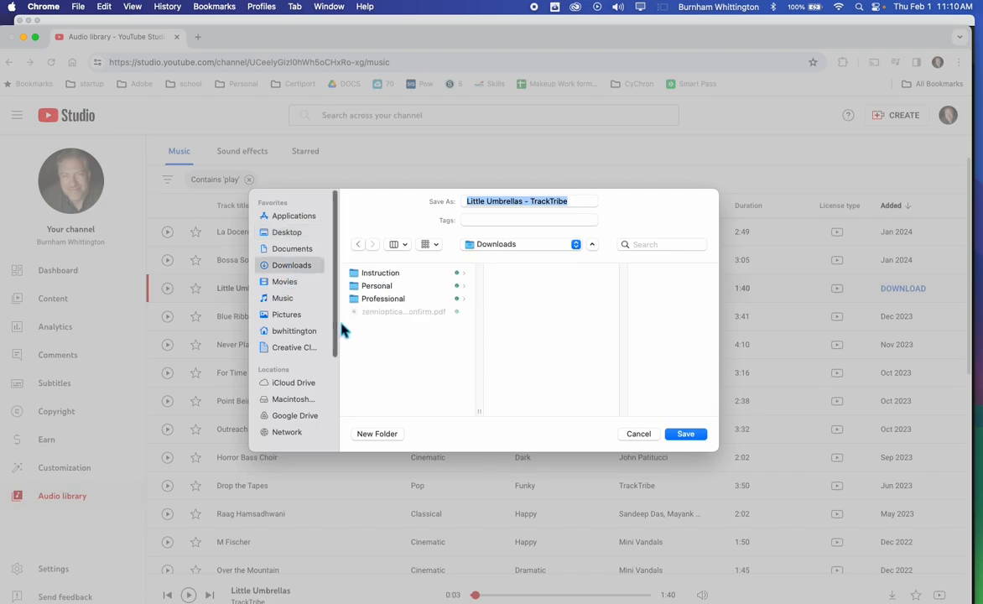
click(389, 275)
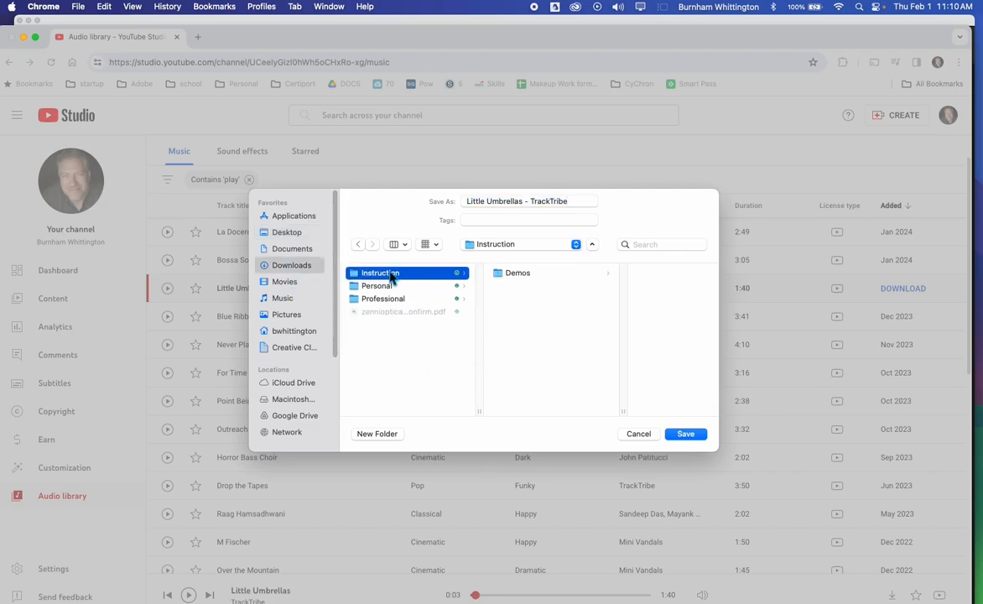
click(525, 273)
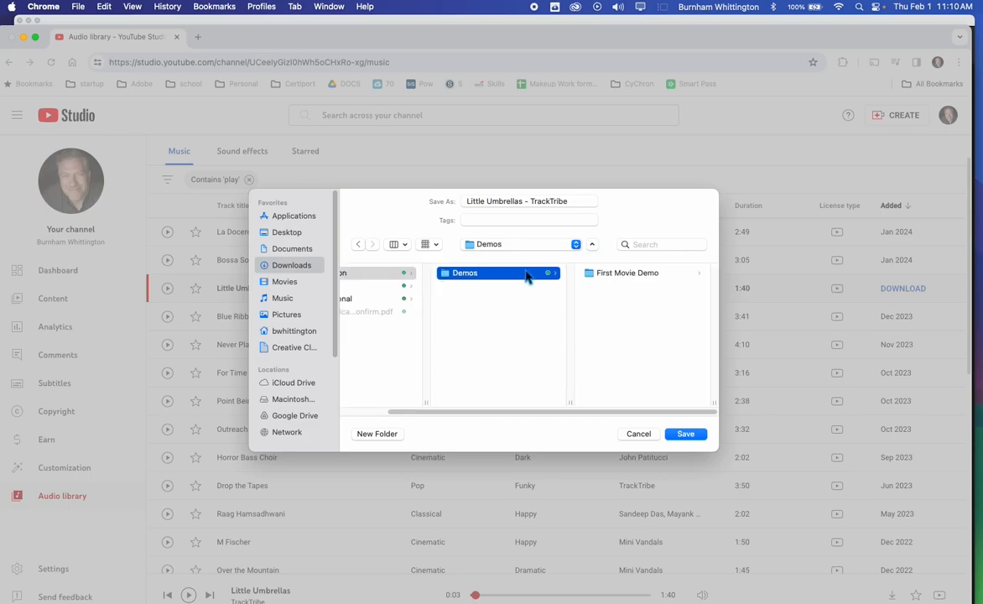
click(640, 275)
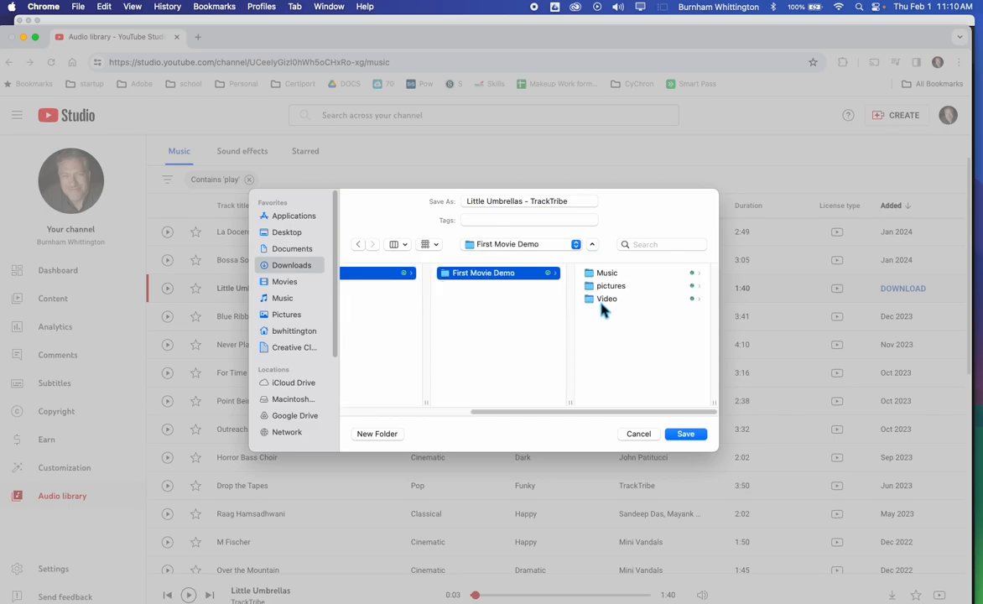
click(609, 274)
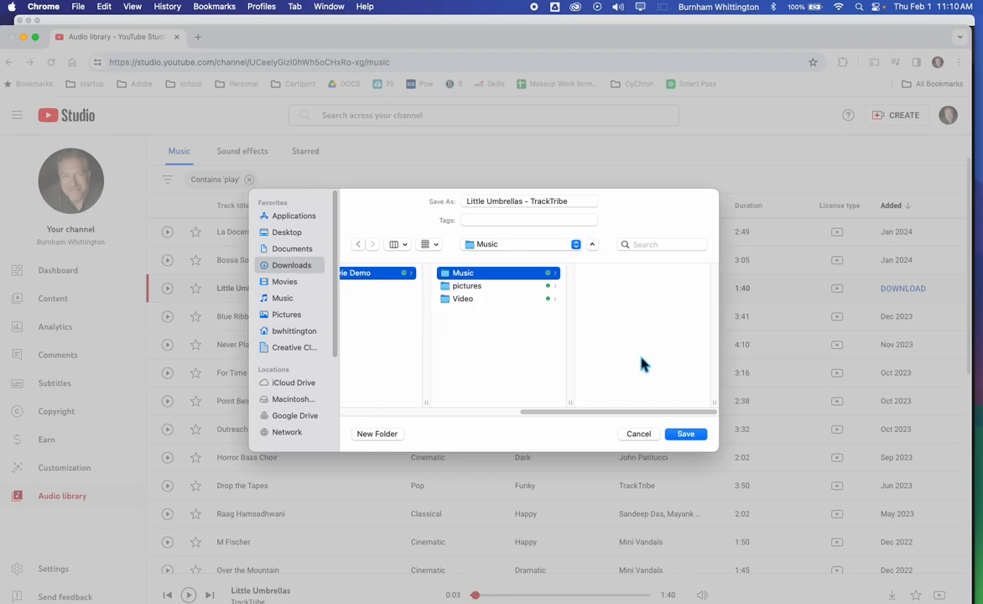
click(691, 434)
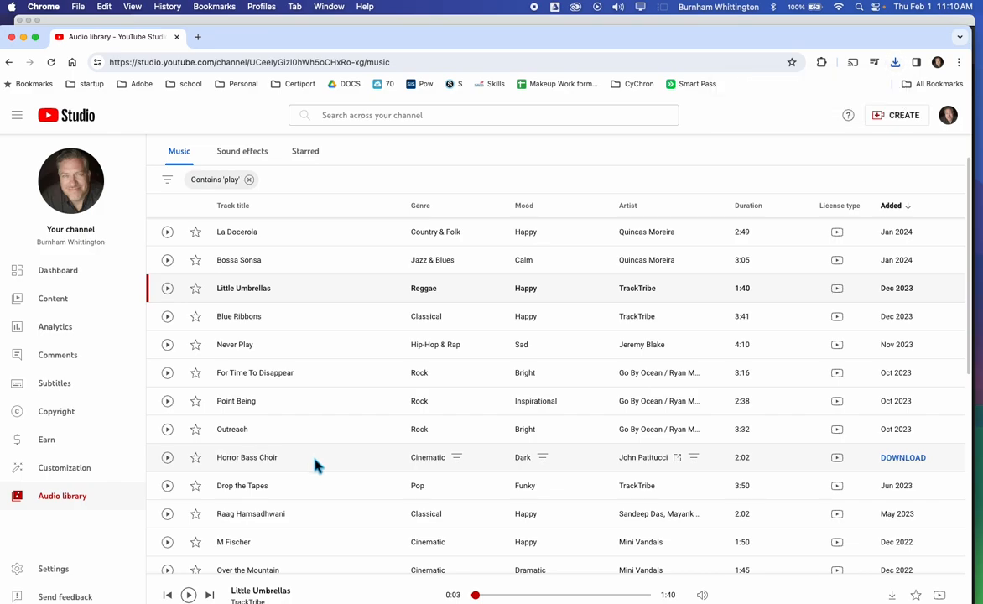
Switch to Premiere Pro and browse the new project's import media from Macintosh HD through the user's Downloads > Instruction > Demos to First Movie Demo.
key(super+Tab)
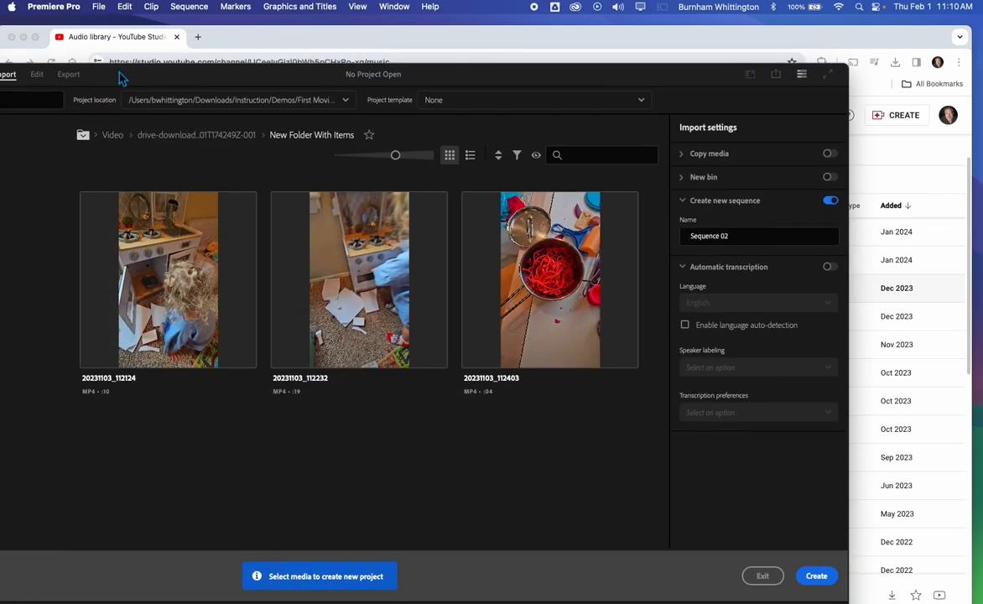
drag(119, 73, 218, 47)
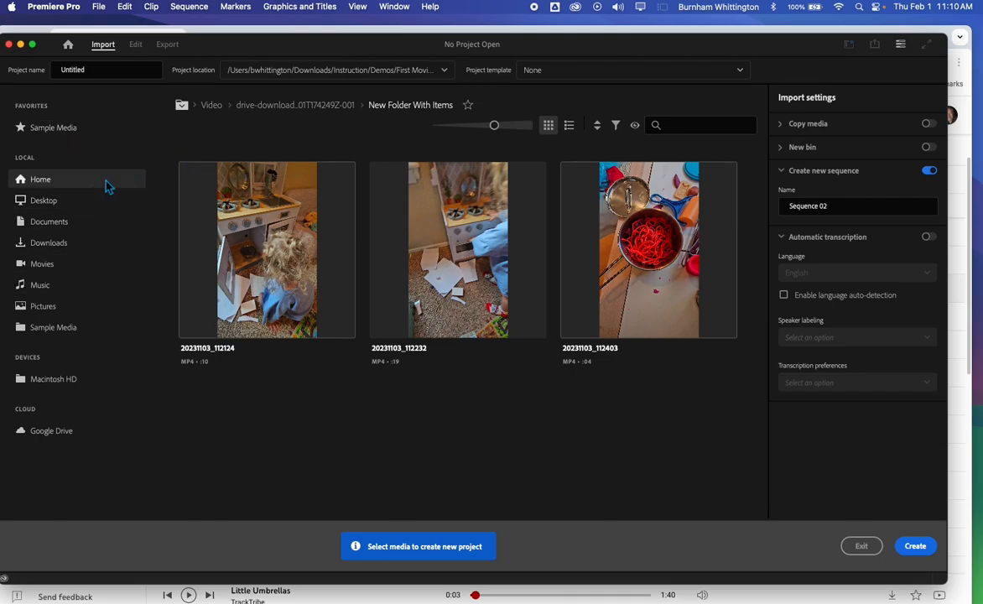
click(54, 381)
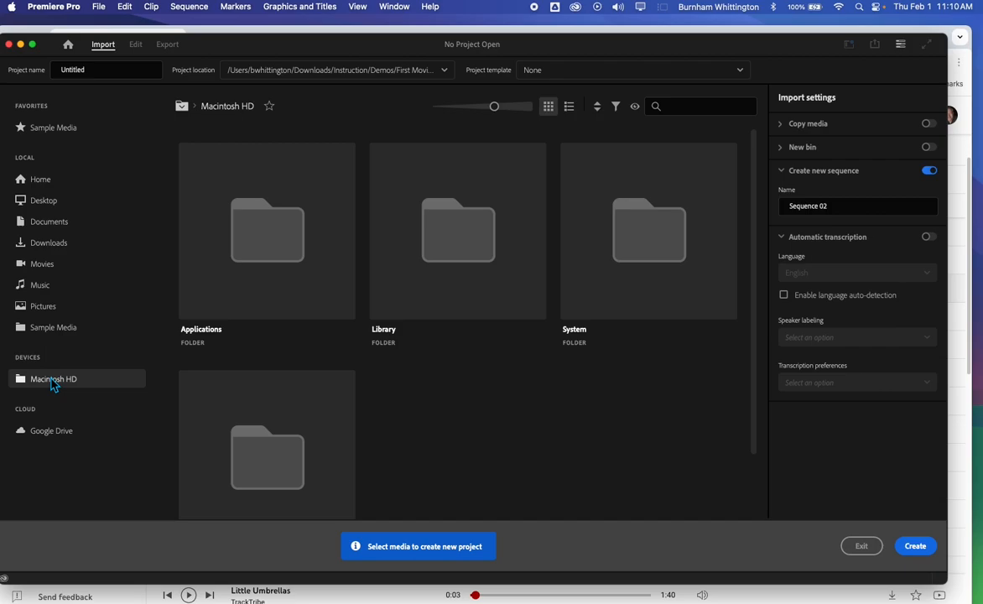
scroll(603, 503, down, 2)
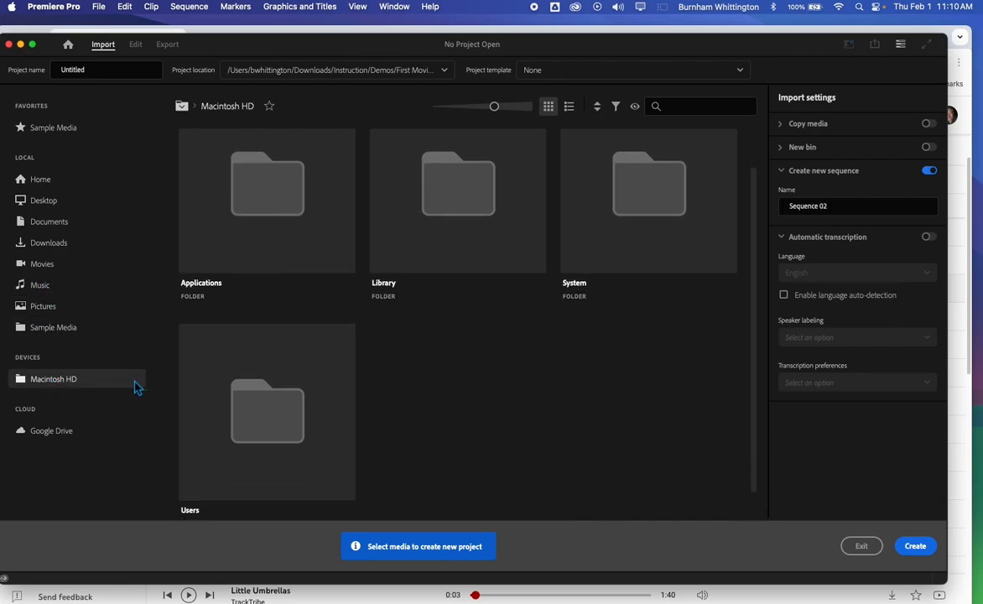
double_click(285, 413)
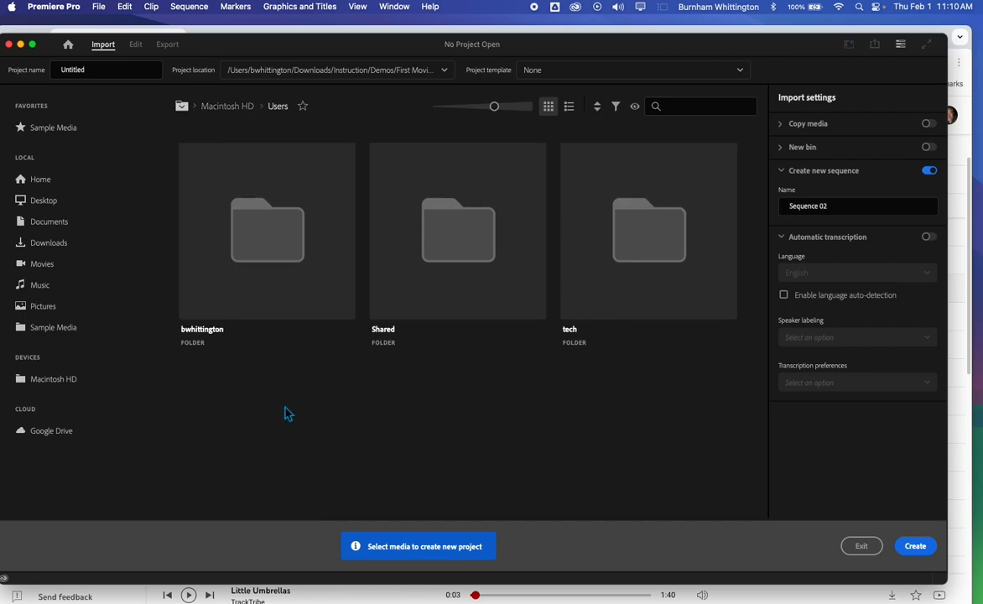
double_click(298, 231)
scroll(522, 425, down, 4)
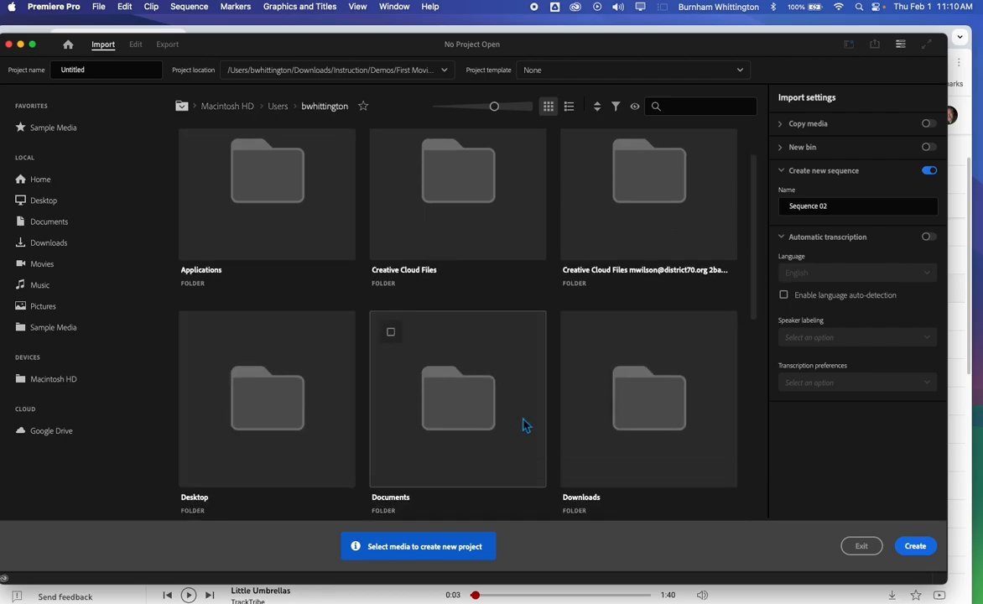
double_click(671, 380)
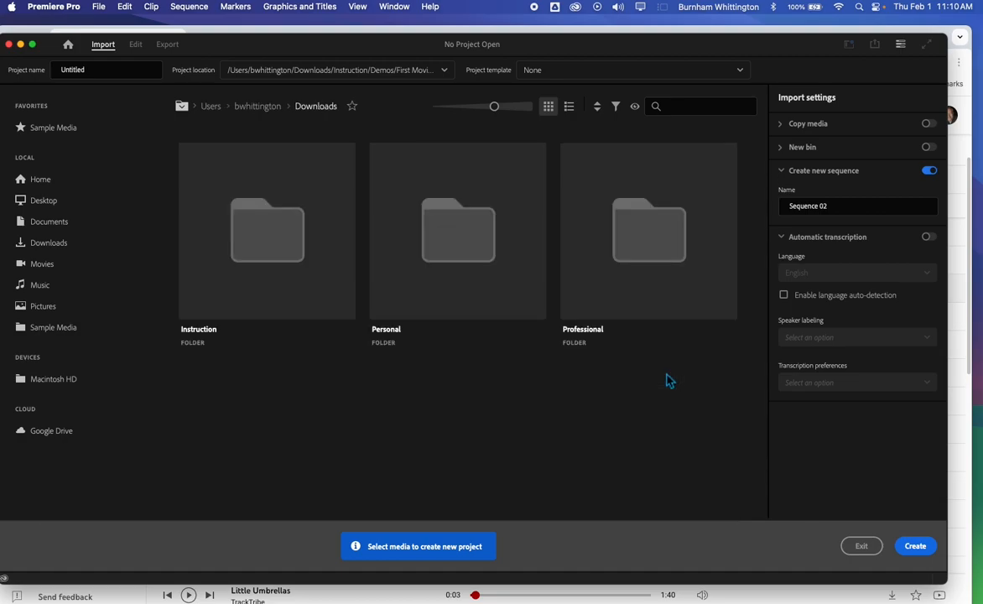
double_click(285, 225)
double_click(266, 238)
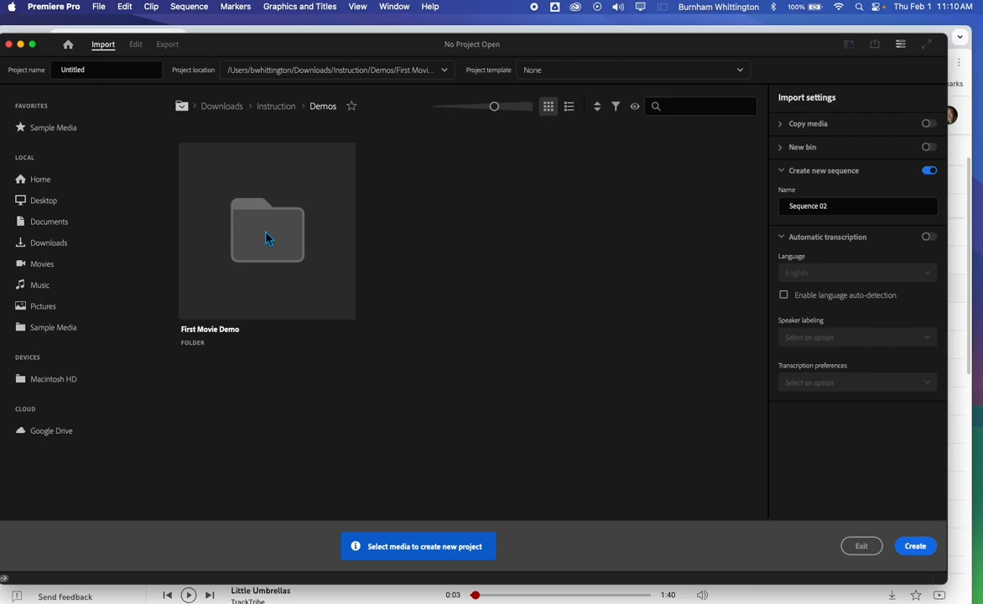
double_click(266, 238)
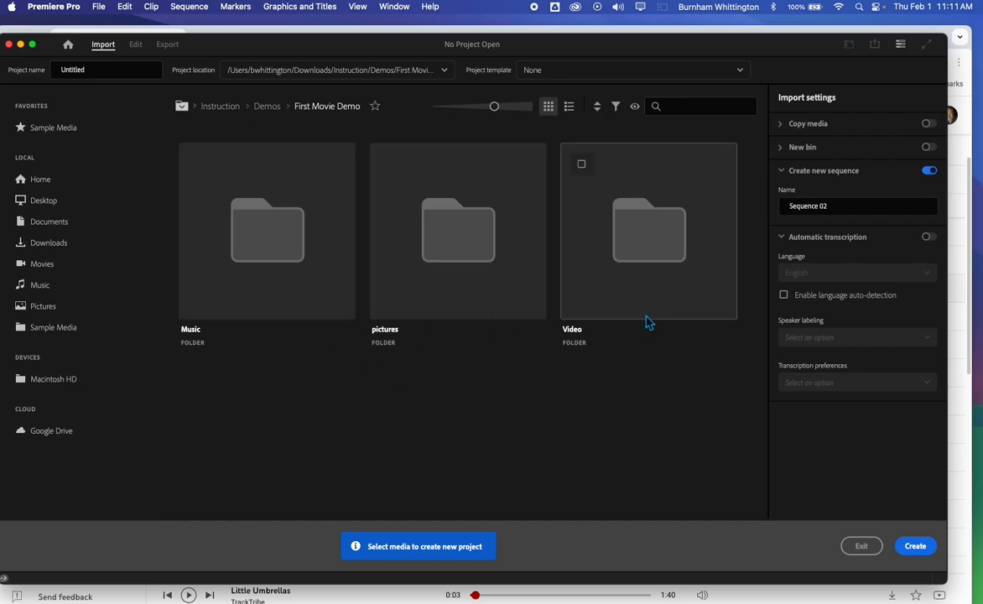
Select the Music folder for import and open it to check the music file inside.
click(286, 243)
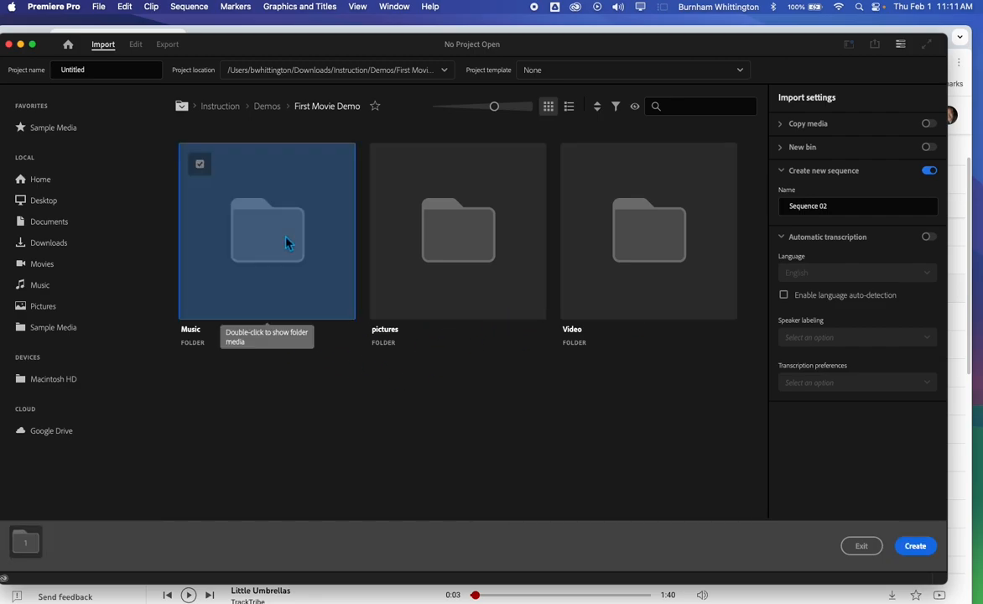
double_click(285, 242)
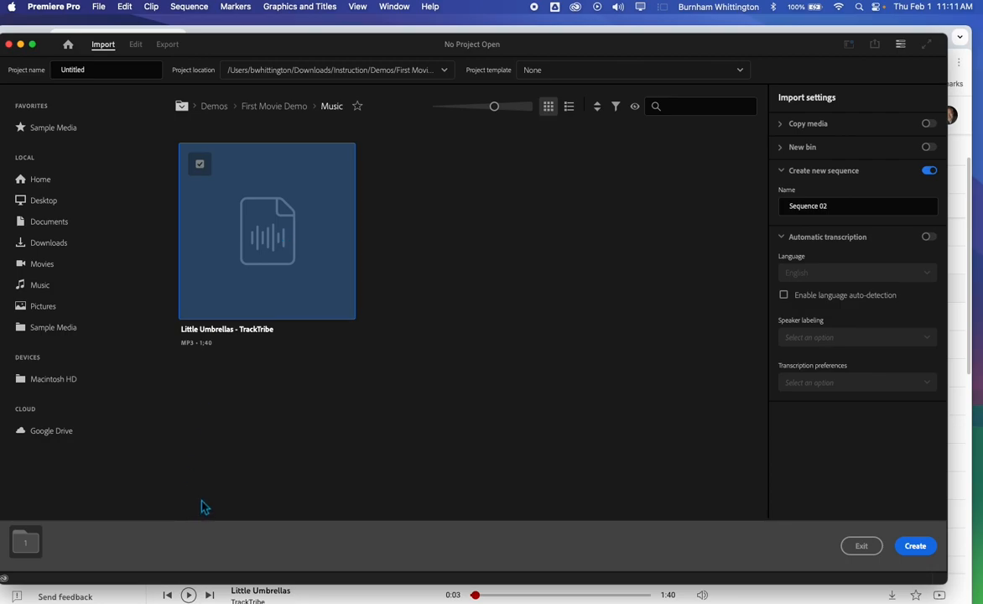
Select all six JPG photos in First Movie Demo's pictures folder for import.
click(298, 113)
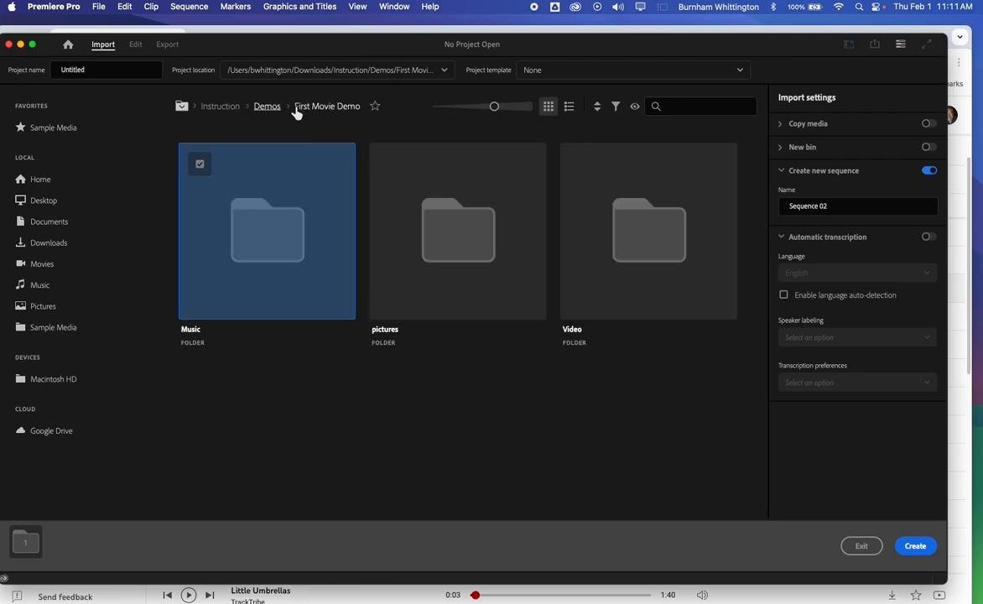
double_click(457, 242)
click(224, 192)
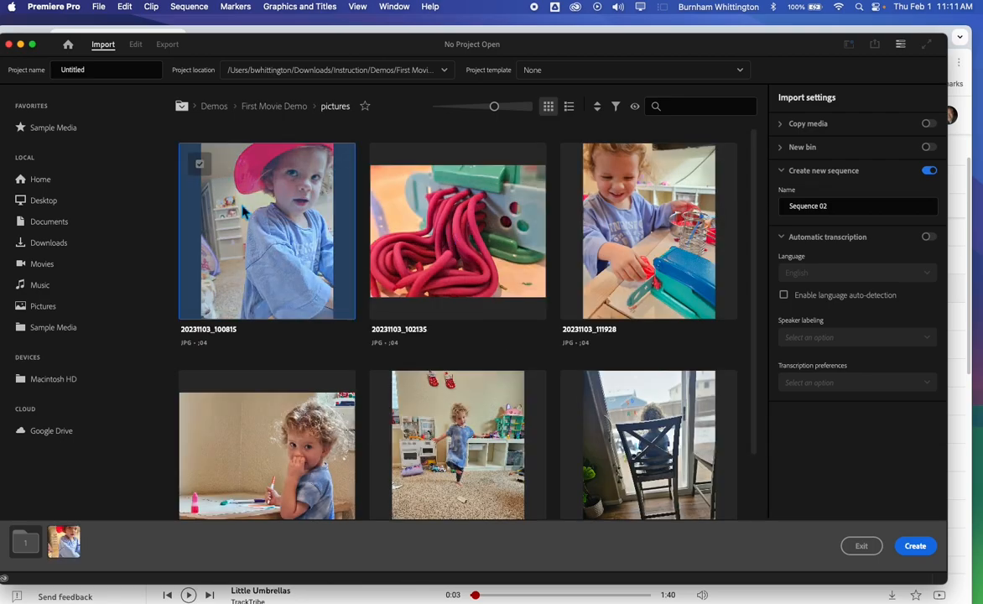
click(434, 234)
click(683, 323)
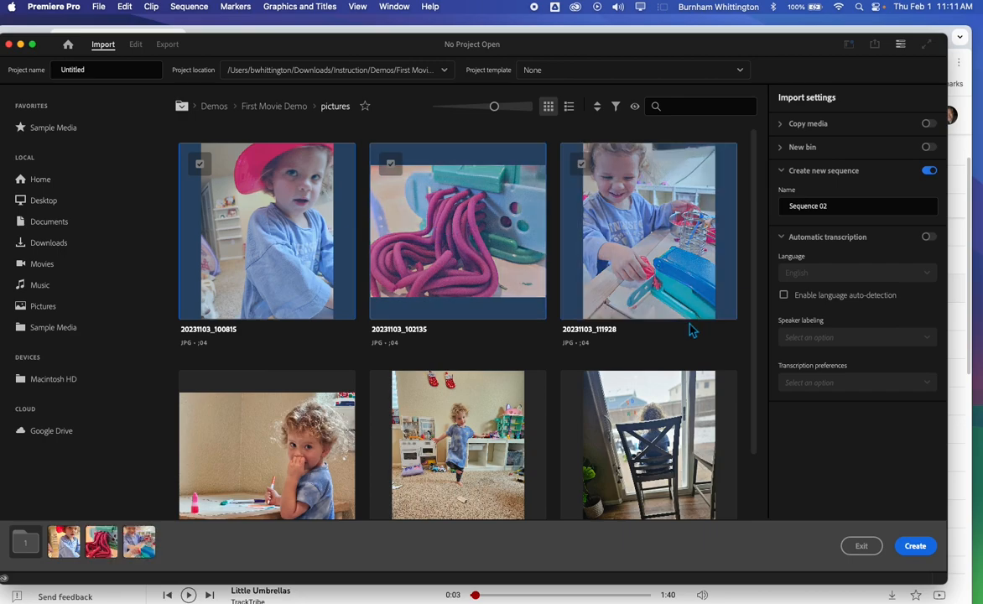
click(637, 419)
click(482, 427)
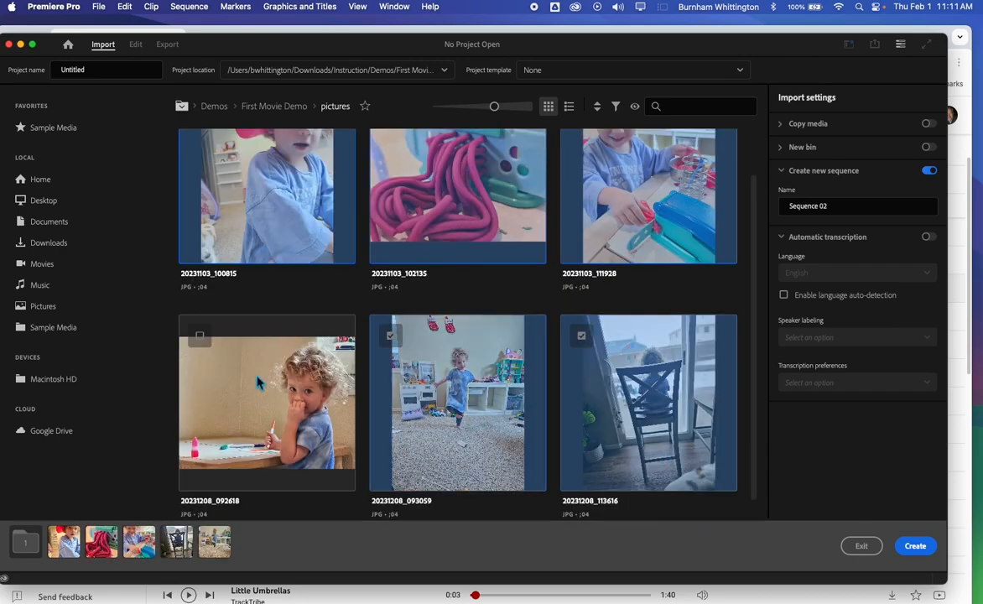
click(260, 380)
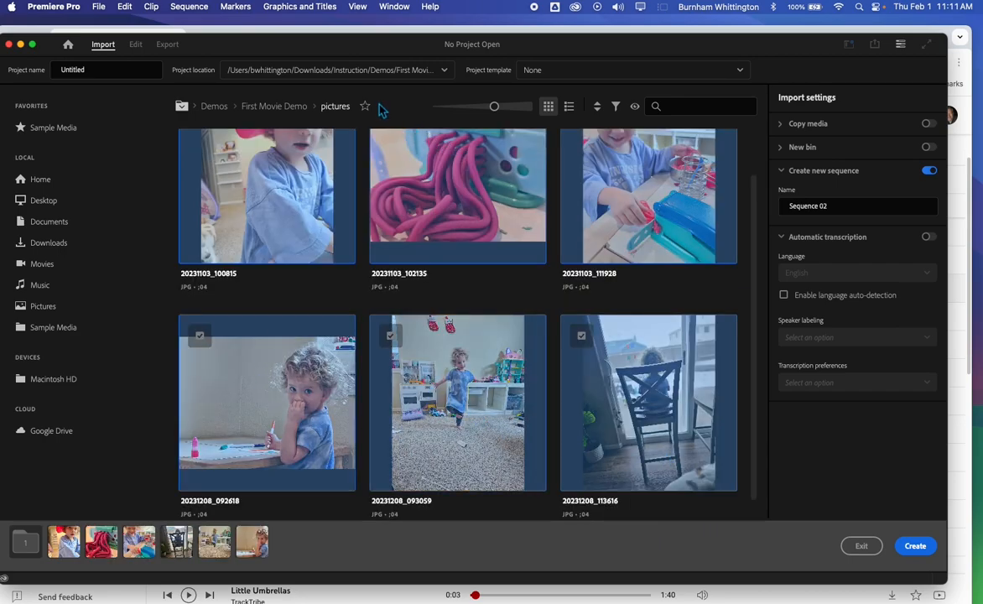
Select the Video folder in First Movie Demo for import and open its nested subfolders down to New Folder With Items to check the clips.
click(275, 108)
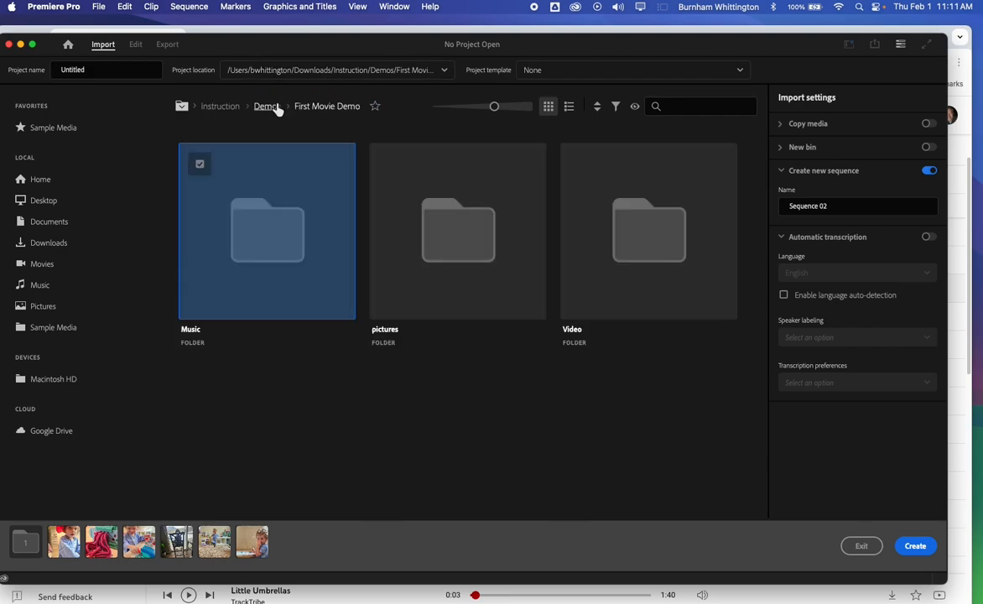
click(669, 251)
double_click(669, 250)
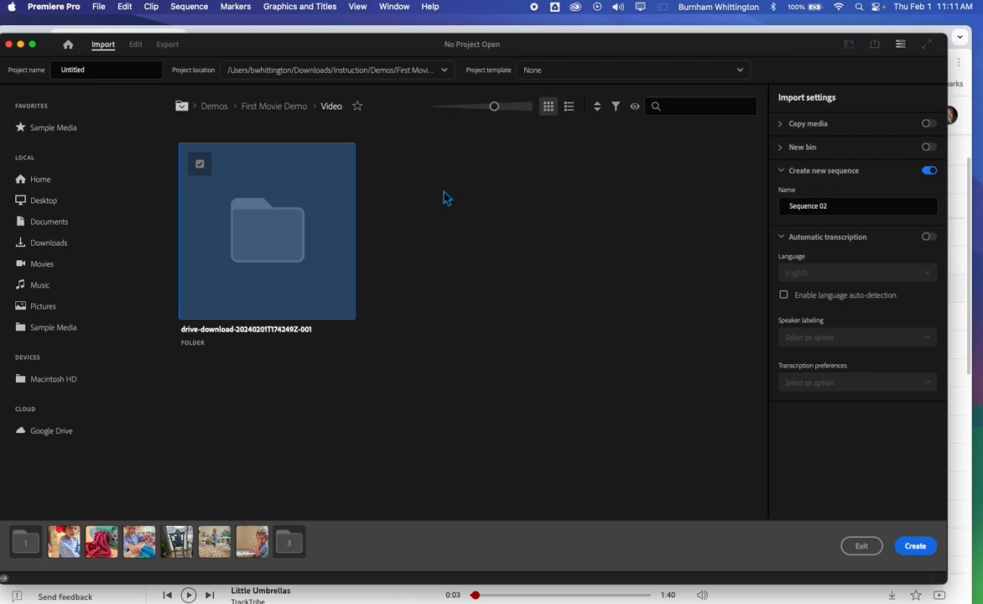
double_click(261, 248)
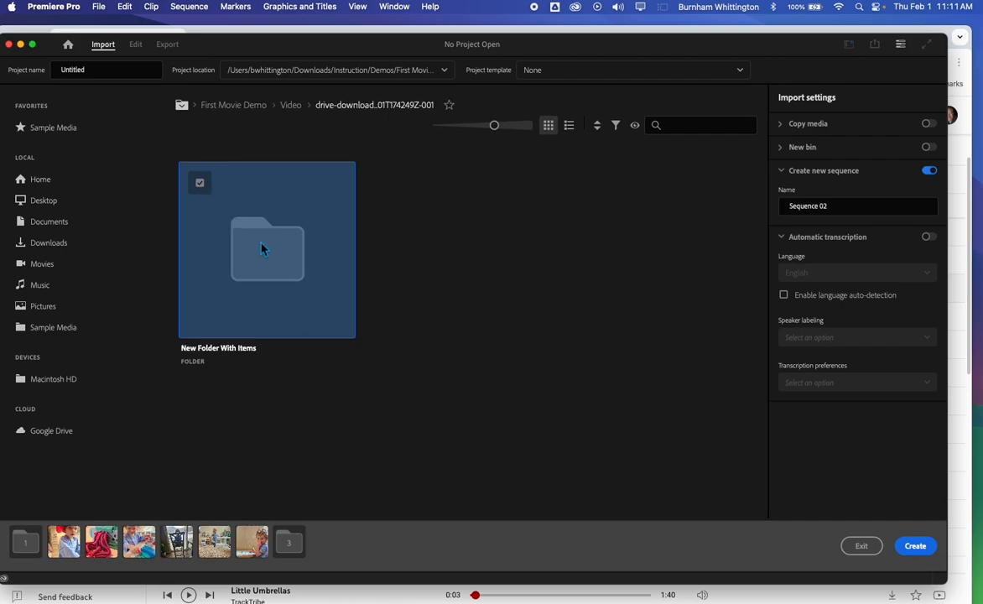
double_click(261, 248)
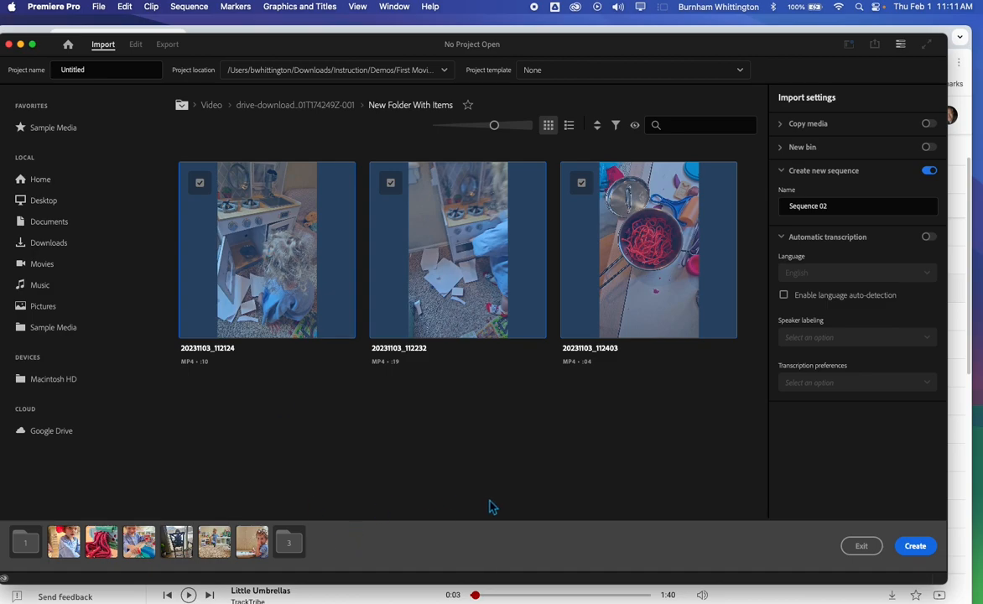
Name the project "Ellie Sketti" and create it with the selected media.
click(96, 70)
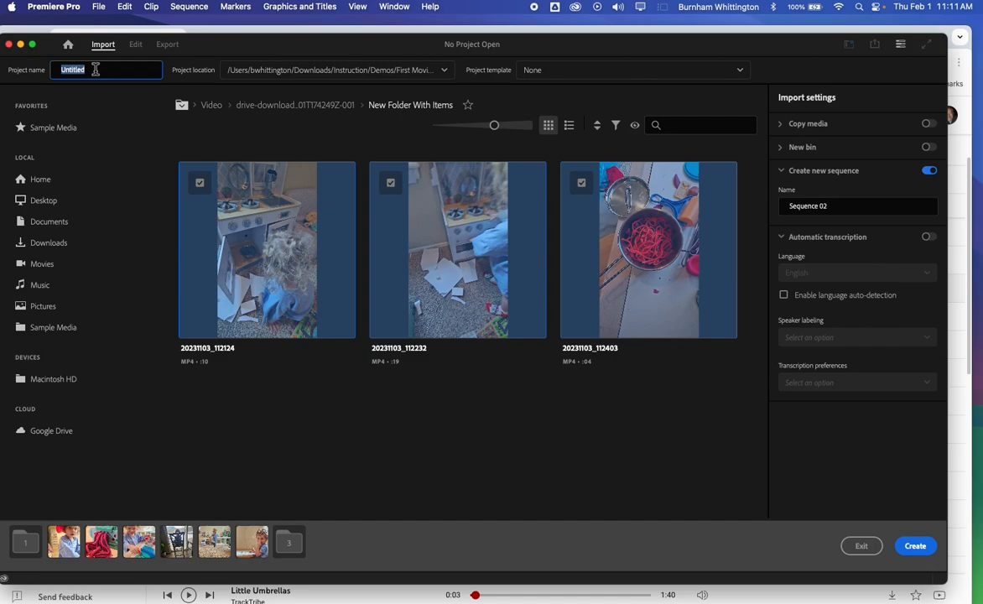
text(Ellie Sketti)
click(914, 546)
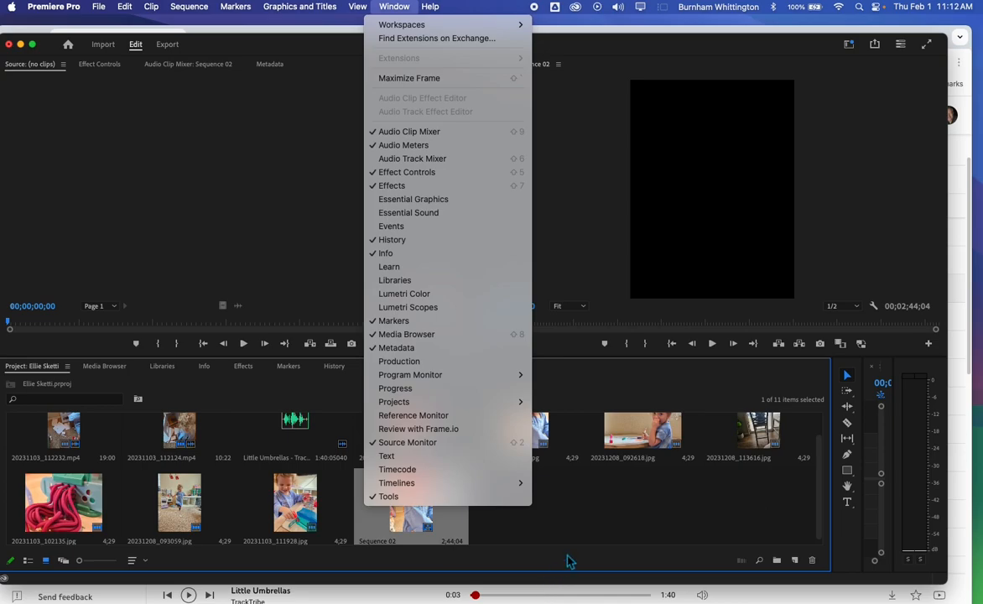
Switch the project to the Editing workspace.
click(634, 535)
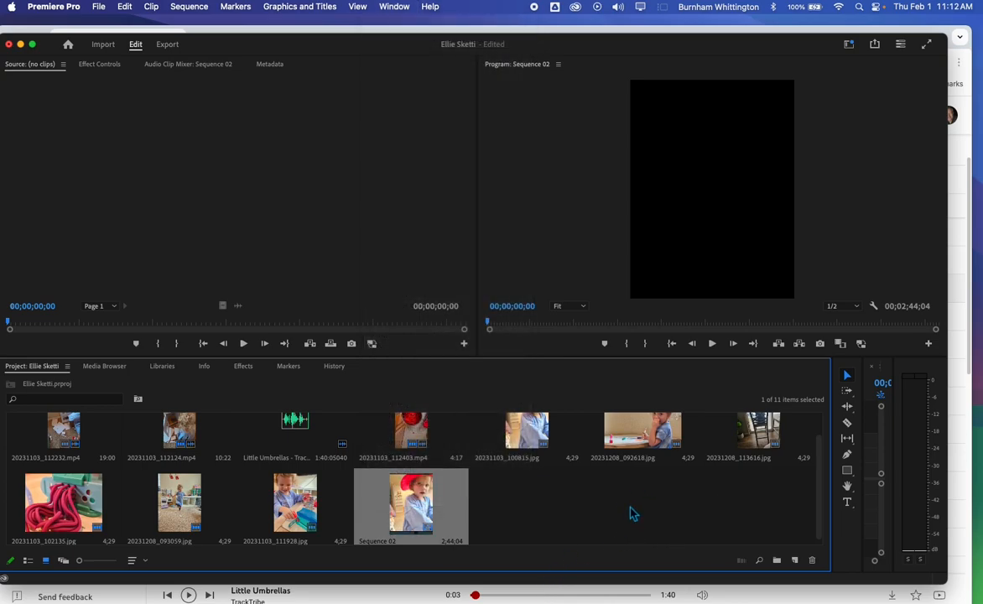
click(394, 7)
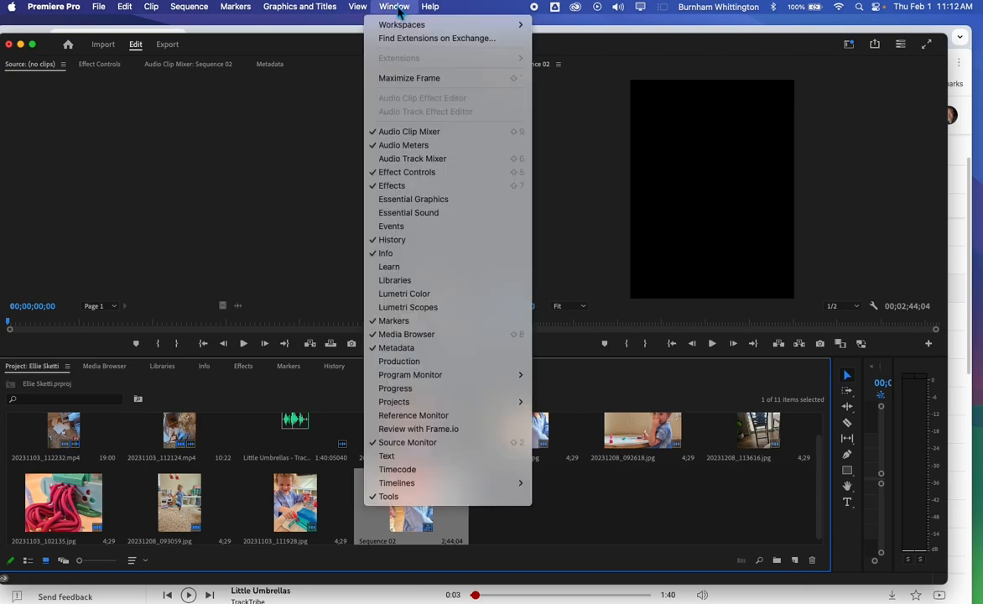
mouse_move(399, 27)
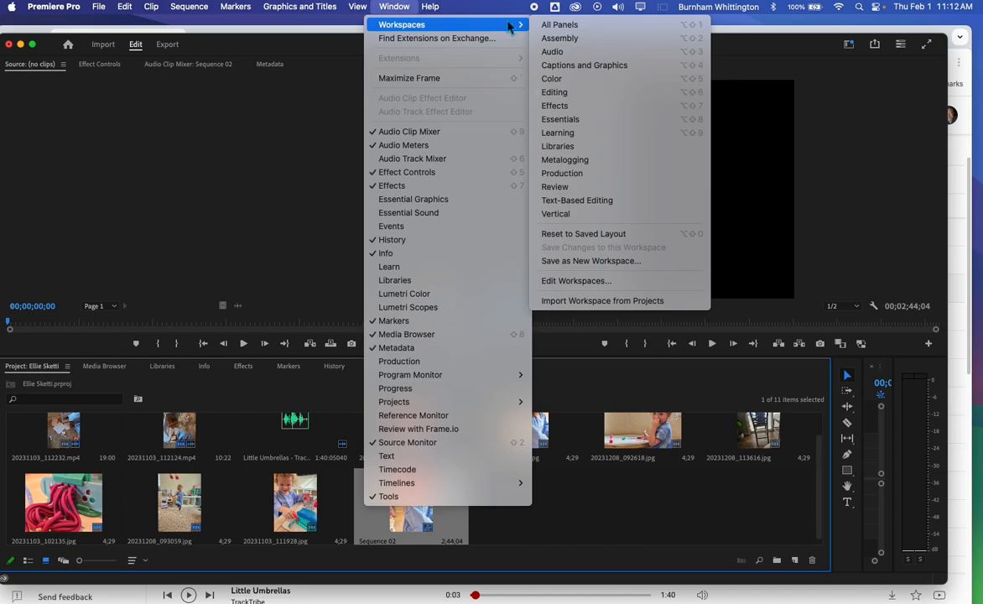
click(552, 97)
Reset the Editing workspace to its saved layout.
click(389, 10)
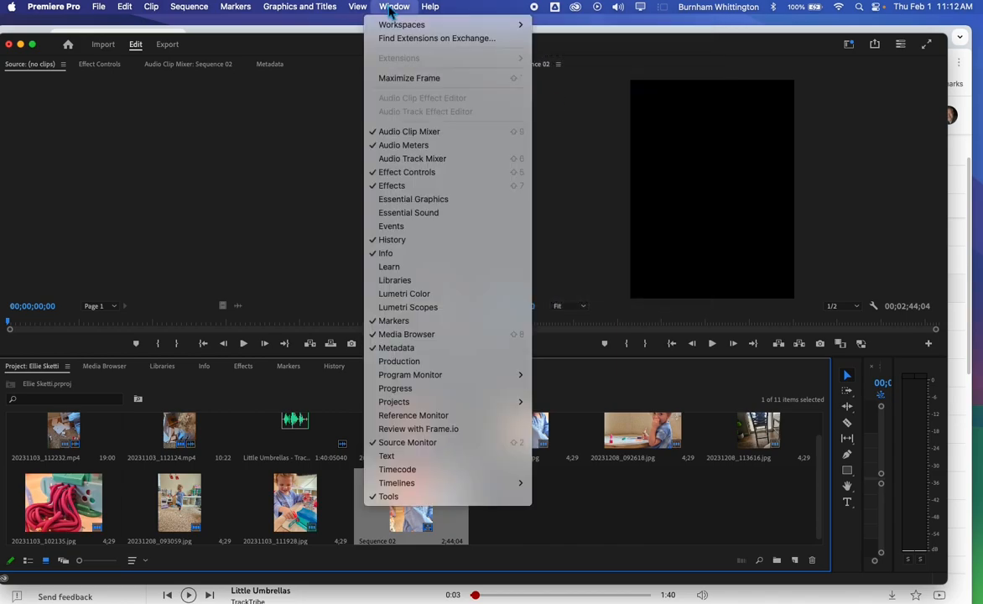
mouse_move(417, 27)
click(631, 233)
click(394, 9)
click(496, 24)
click(396, 10)
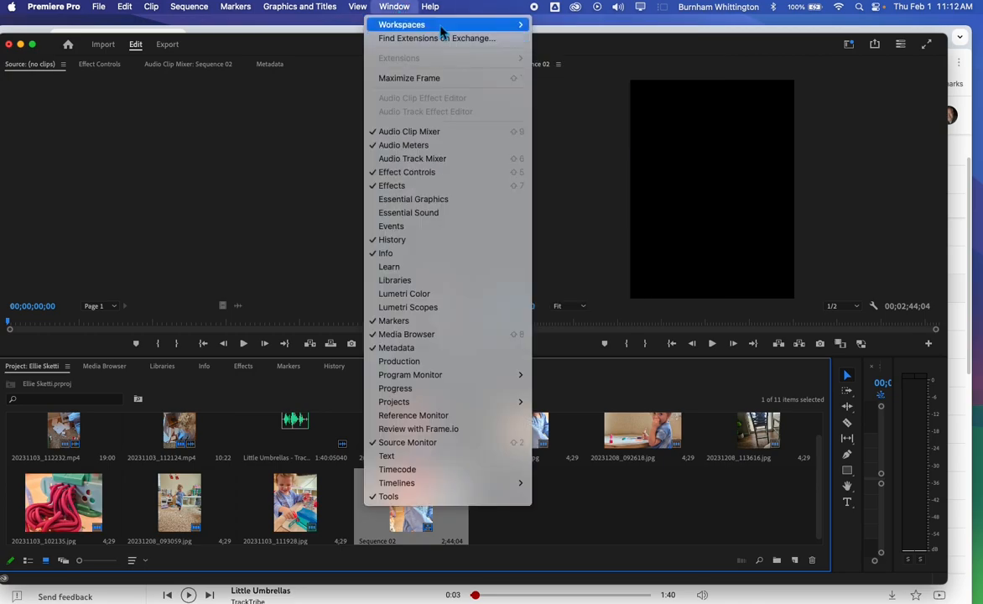
mouse_move(432, 26)
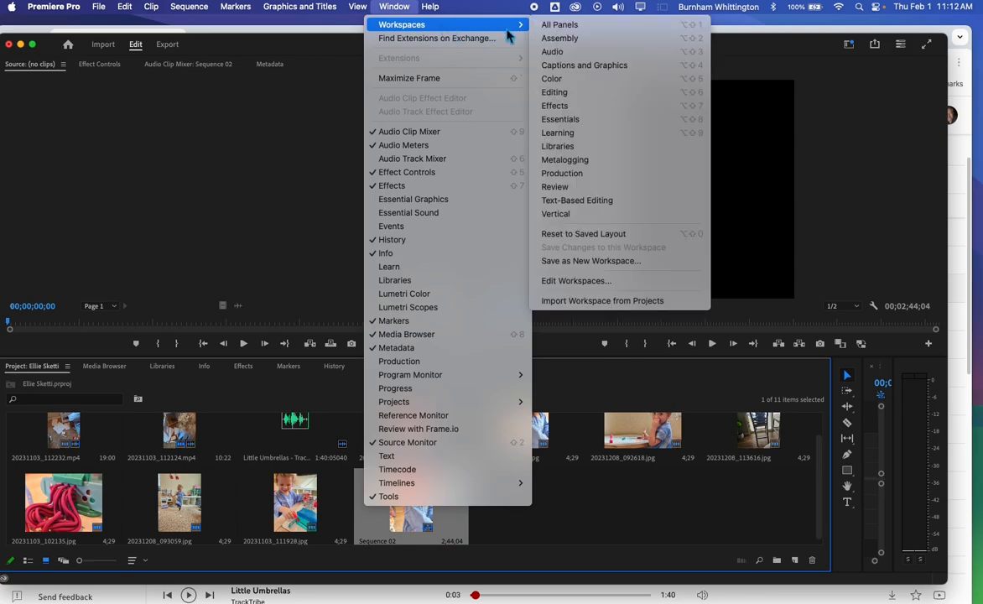
click(572, 235)
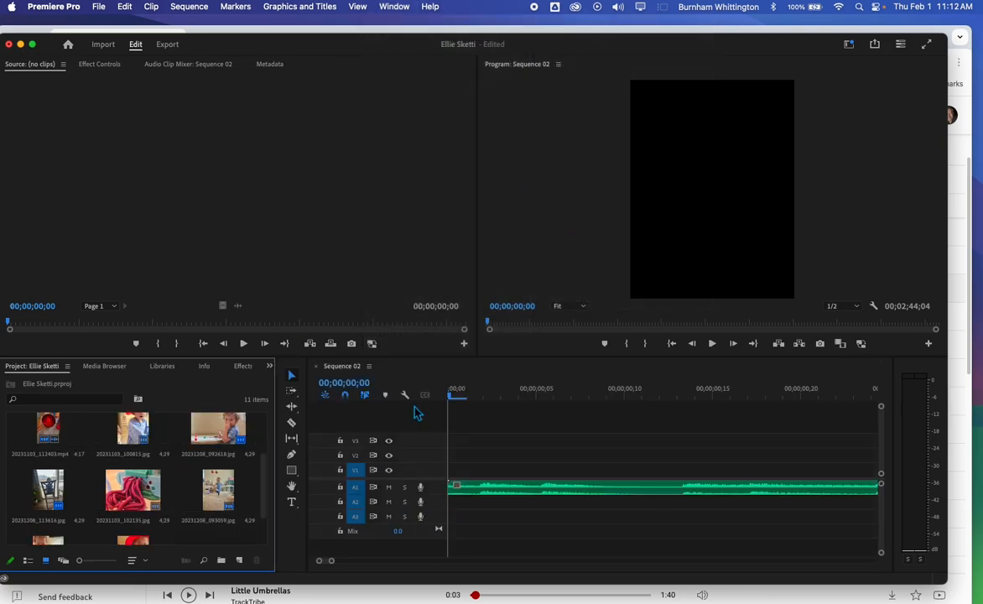